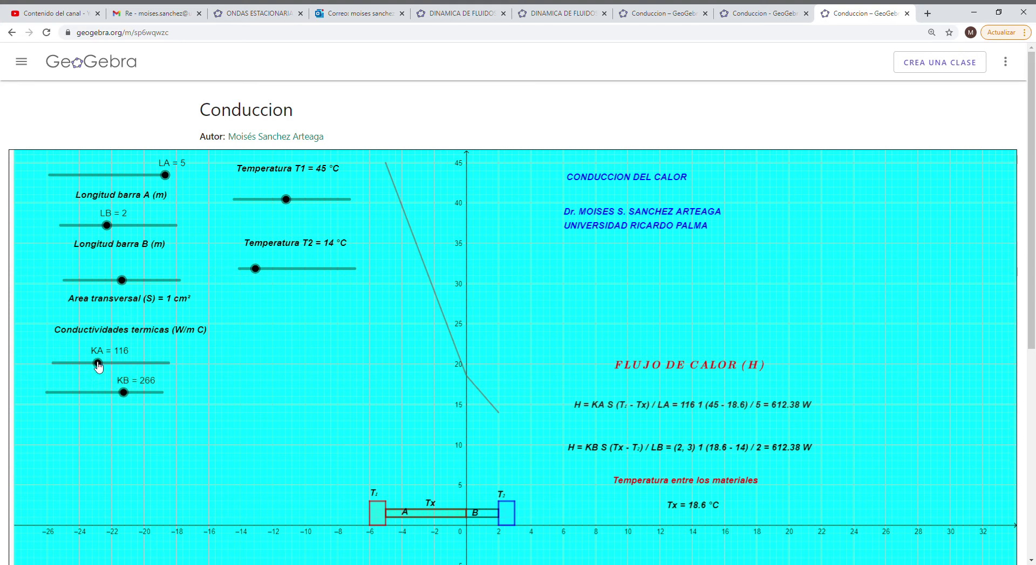
# Step: Set the thermal conductivities KA and KB both to 200 W/m C, then raise both to 240
pyautogui.scroll(-2, 102, 365)
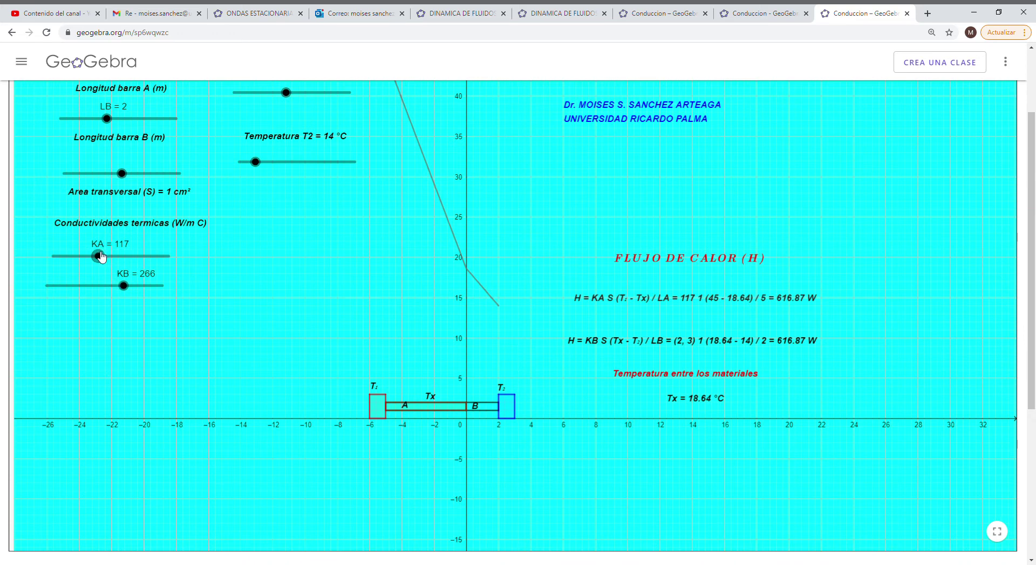
pyautogui.moveTo(101, 249); pyautogui.dragTo(104, 290)
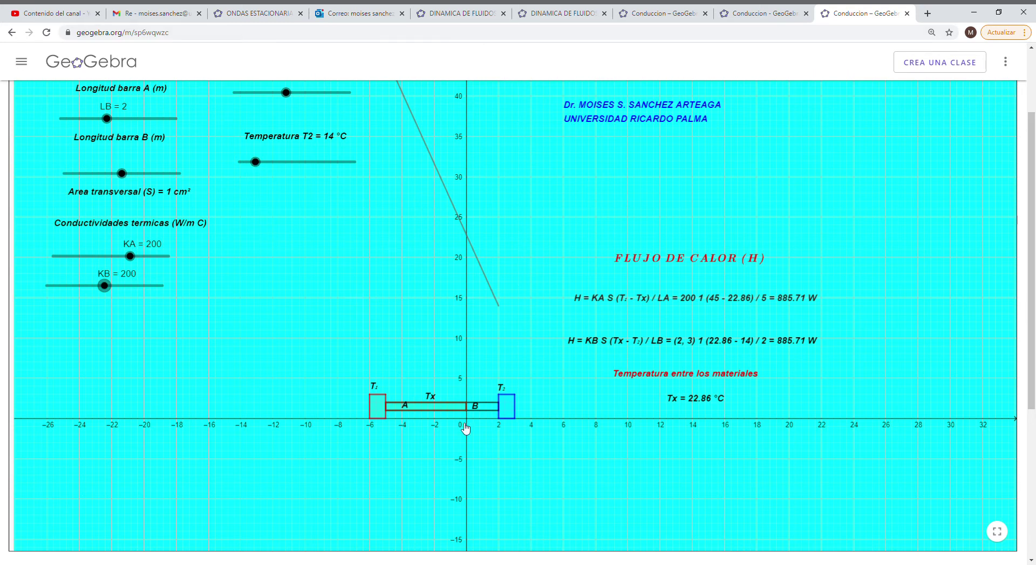
pyautogui.click(269, 529)
pyautogui.moveTo(112, 288); pyautogui.dragTo(144, 261)
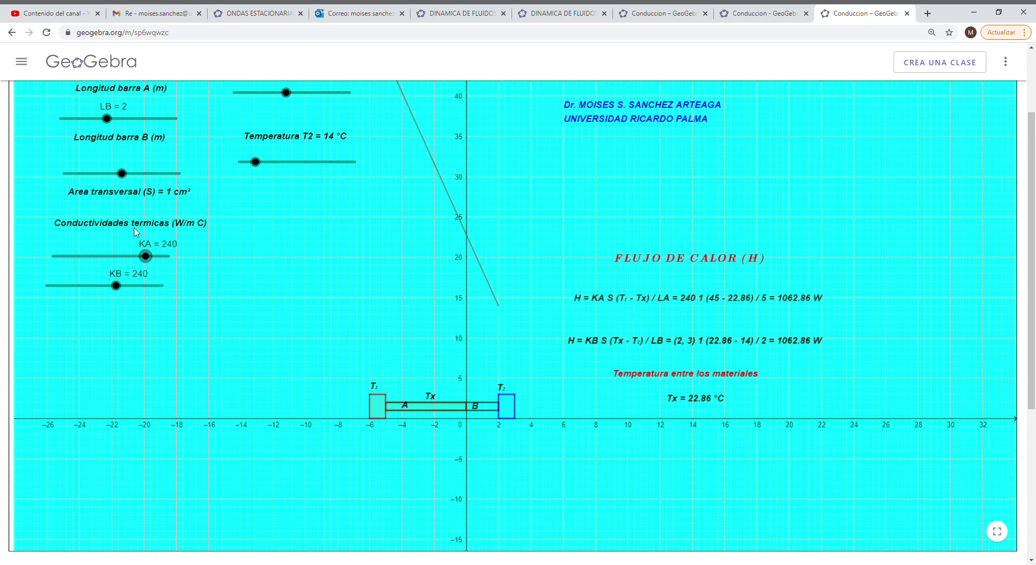
# Step: Try a transversal area S of 1.3 cm², then return it to 1 cm²
pyautogui.click(126, 173)
pyautogui.moveTo(127, 177); pyautogui.dragTo(144, 184)
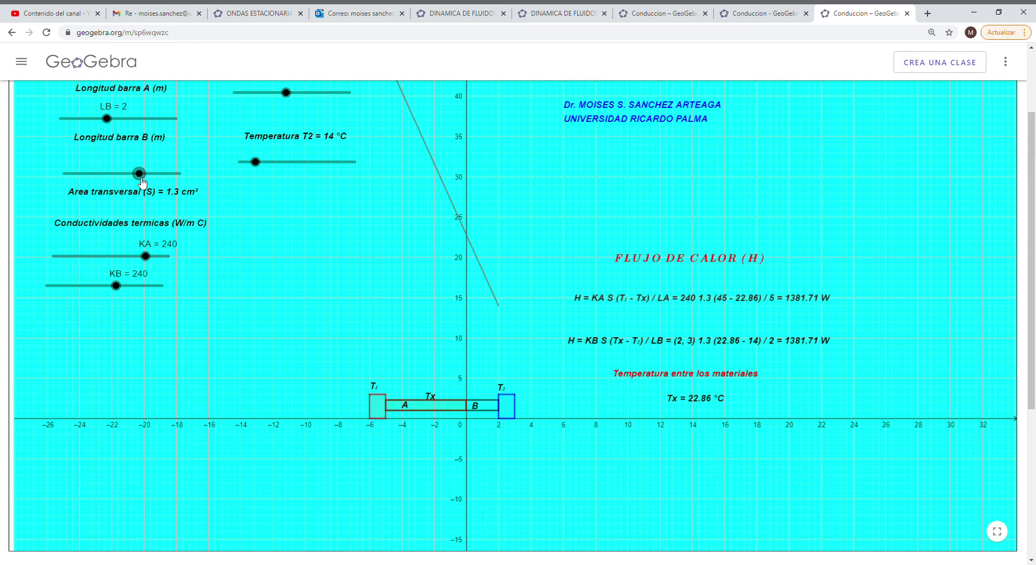
pyautogui.moveTo(143, 183)
pyautogui.mouseDown()
pyautogui.moveTo(118, 180)
pyautogui.moveTo(129, 180)
pyautogui.mouseUp()
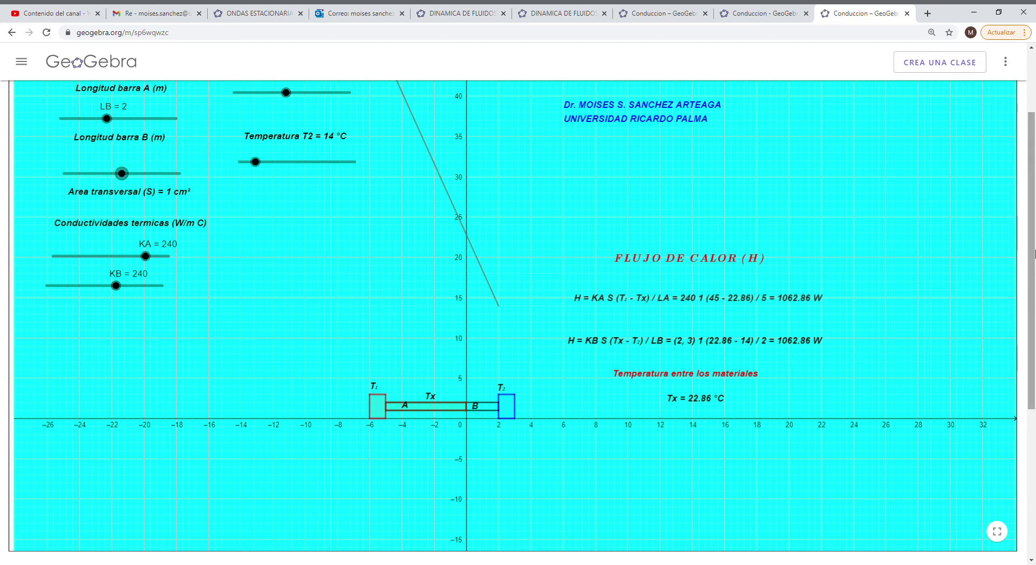
# Step: Lengthen bar B to LB = 5 m, then shorten it to 3 m
pyautogui.scroll(2, 1033, 253)
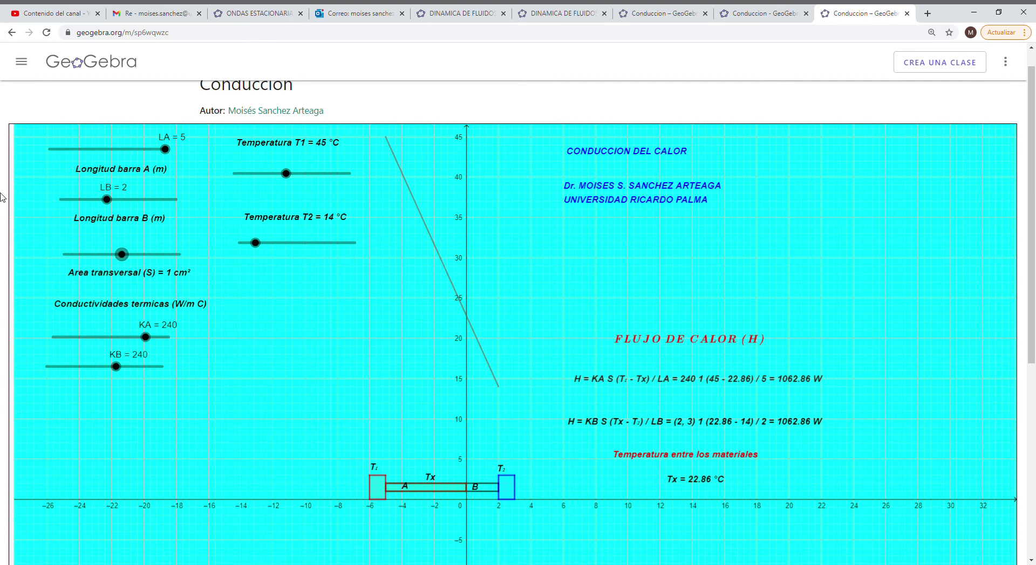
pyautogui.click(111, 201)
pyautogui.moveTo(114, 202); pyautogui.dragTo(179, 216)
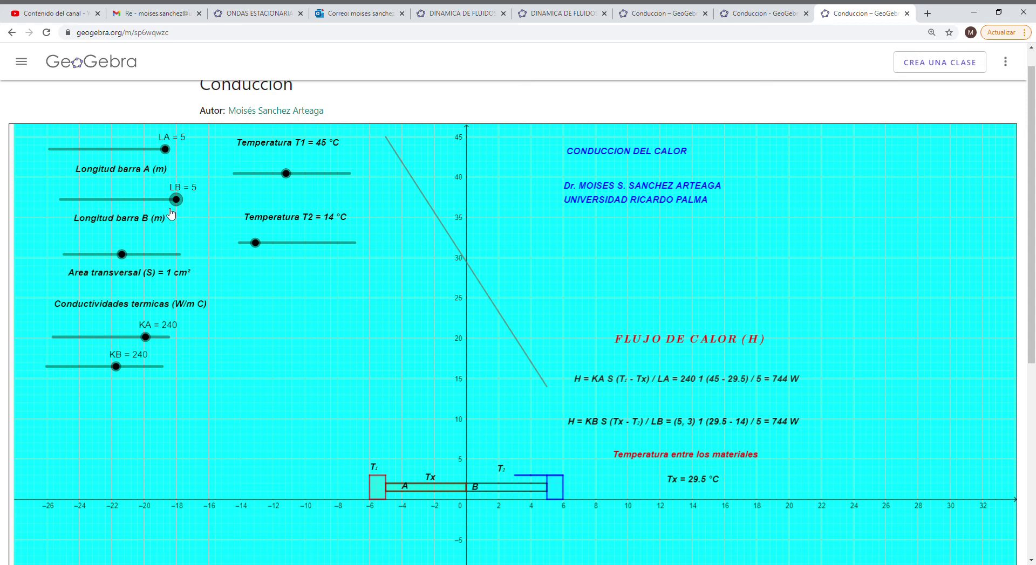
pyautogui.moveTo(171, 213); pyautogui.dragTo(125, 202)
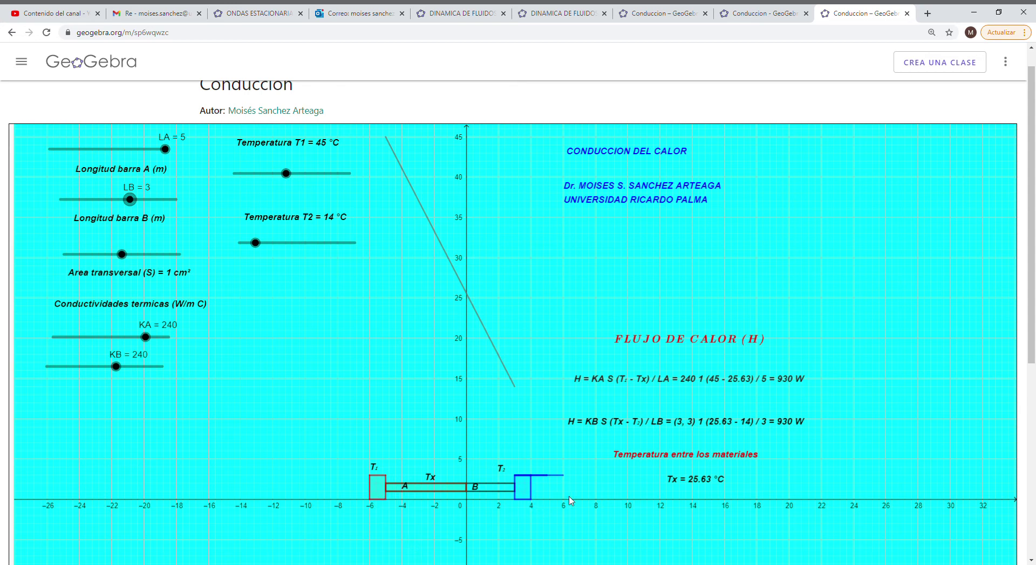
# Step: Lower temperature T1 to 31 °C and bar B's thermal conductivity KB to 76
pyautogui.click(287, 174)
pyautogui.moveTo(289, 177)
pyautogui.mouseDown()
pyautogui.moveTo(310, 177)
pyautogui.moveTo(258, 179)
pyautogui.moveTo(281, 179)
pyautogui.moveTo(270, 178)
pyautogui.mouseUp()
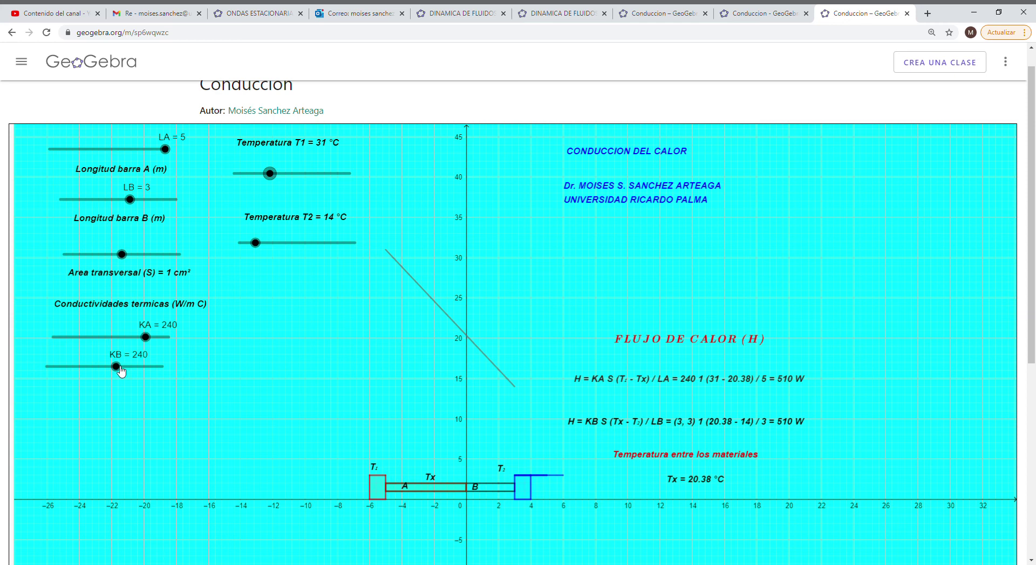
pyautogui.moveTo(119, 369); pyautogui.dragTo(69, 367)
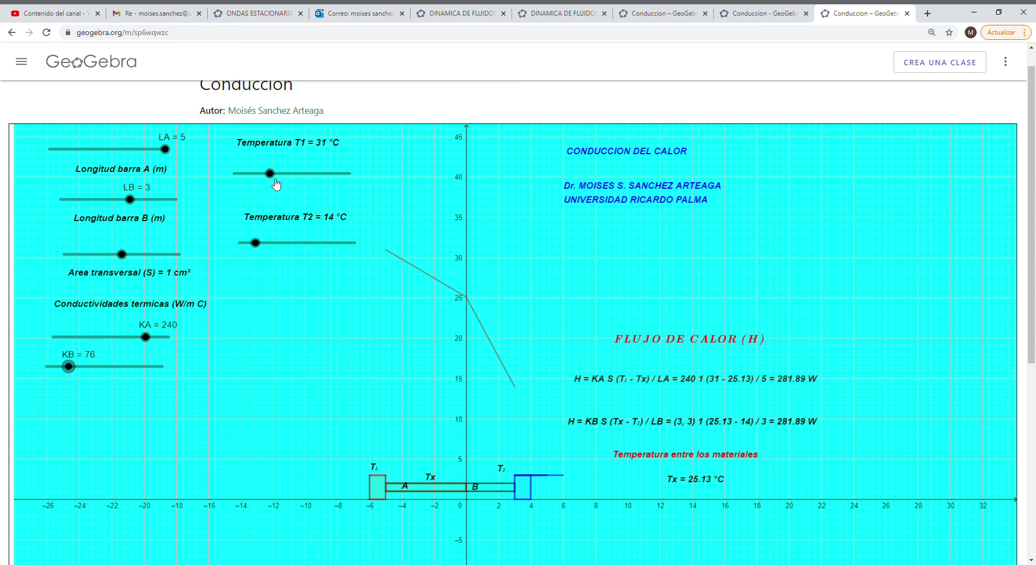
# Step: Raise temperature T1 to 60 °C and temperature T2 to 20 °C
pyautogui.moveTo(275, 175); pyautogui.dragTo(306, 178)
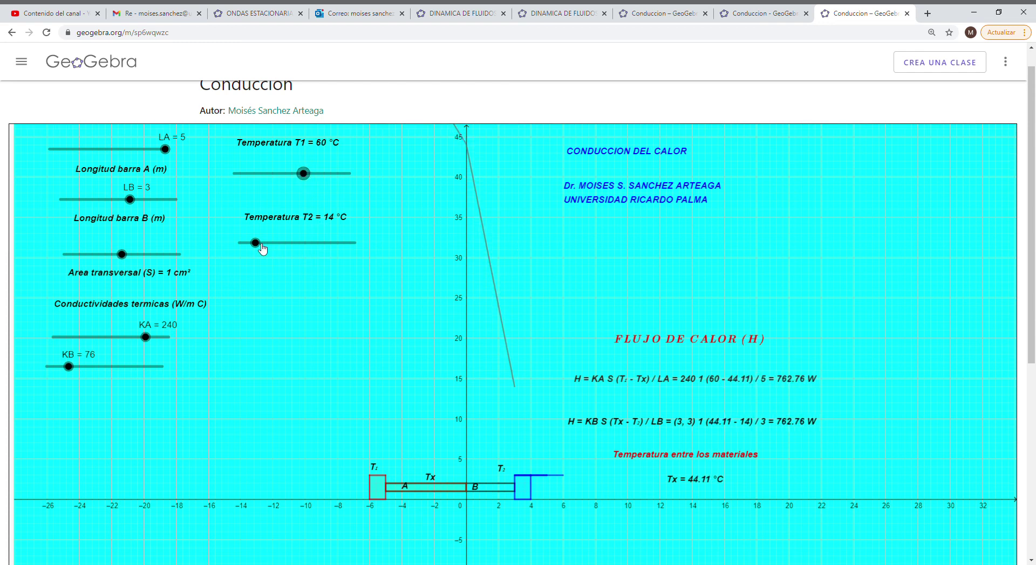
pyautogui.moveTo(262, 245); pyautogui.dragTo(263, 247)
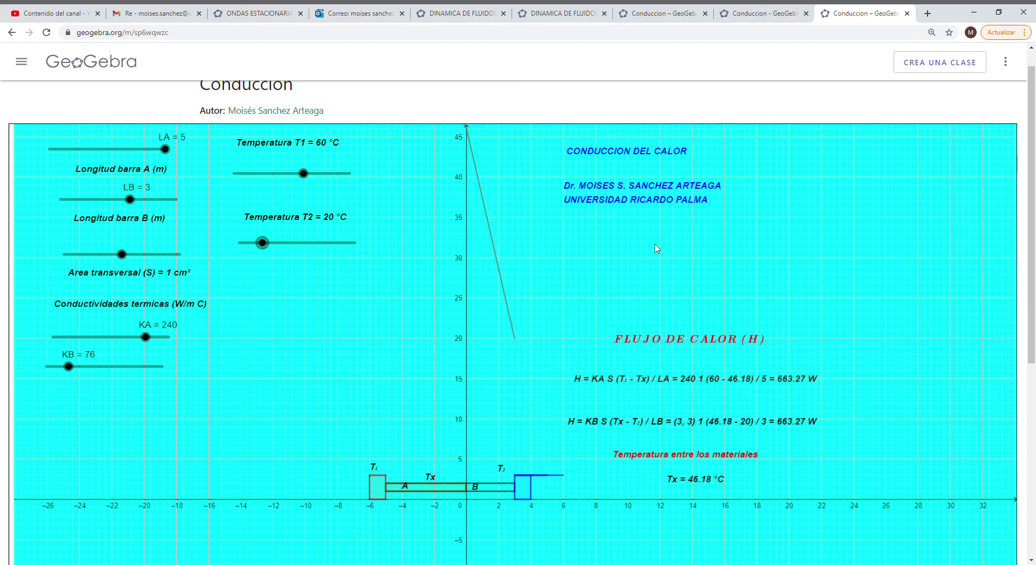
# Step: Examine the full temperature profile along bars A and B, together with the heat flow equations and the bar diagram
pyautogui.moveTo(617, 238); pyautogui.dragTo(690, 219)
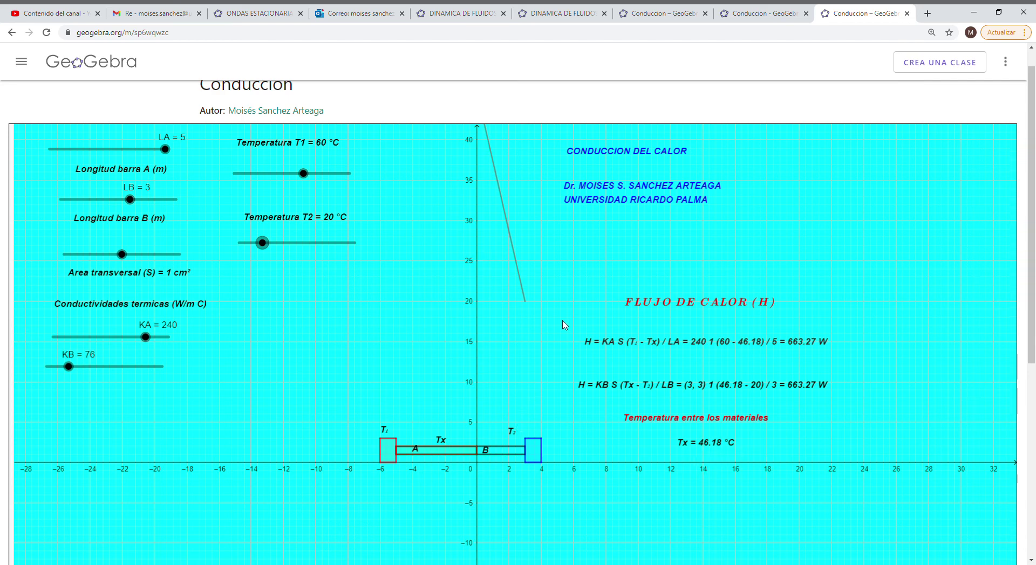
pyautogui.moveTo(550, 265); pyautogui.dragTo(581, 351)
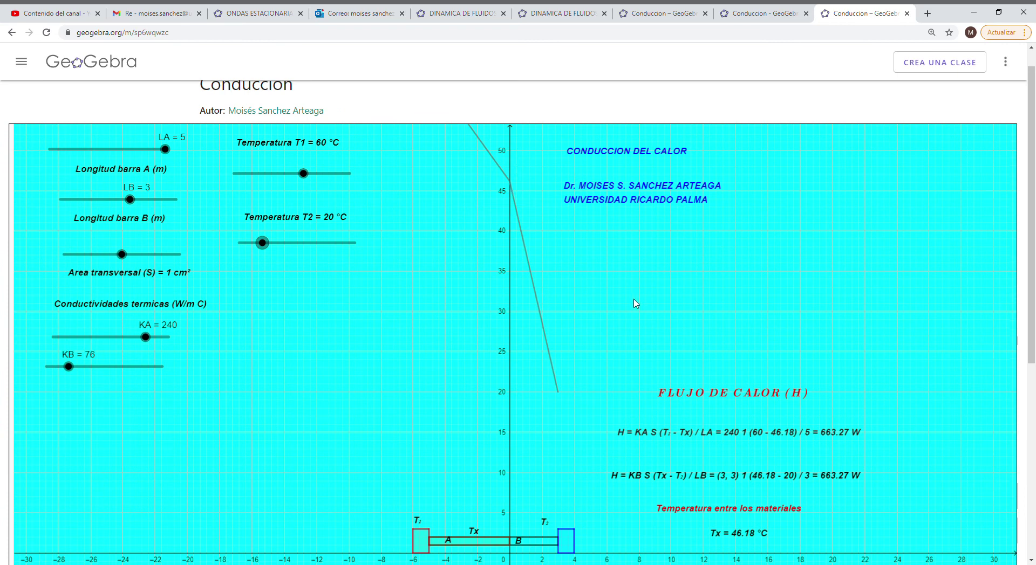
pyautogui.moveTo(636, 302); pyautogui.dragTo(654, 402)
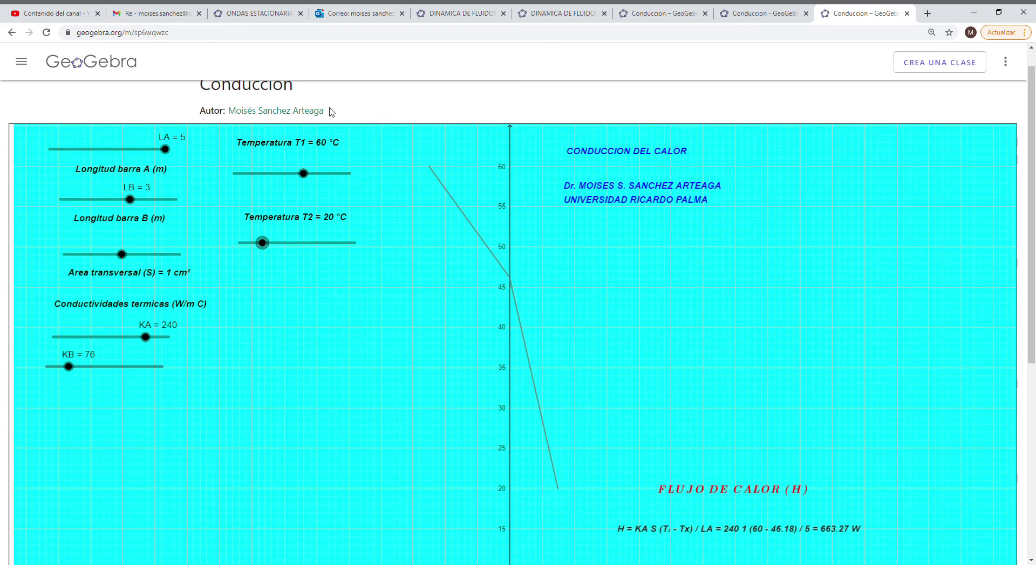
pyautogui.moveTo(659, 300); pyautogui.dragTo(671, 254)
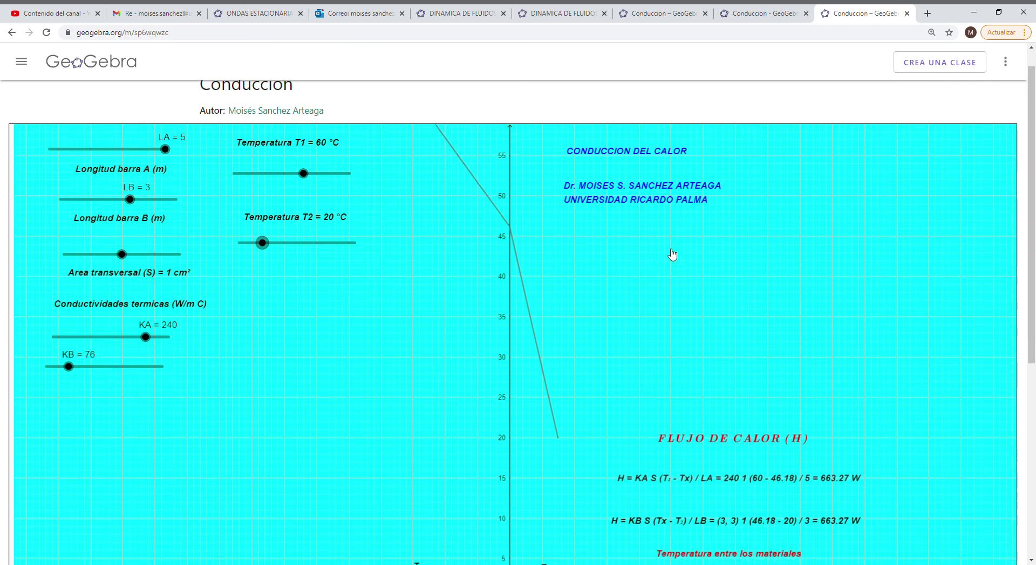
pyautogui.moveTo(663, 353); pyautogui.dragTo(661, 309)
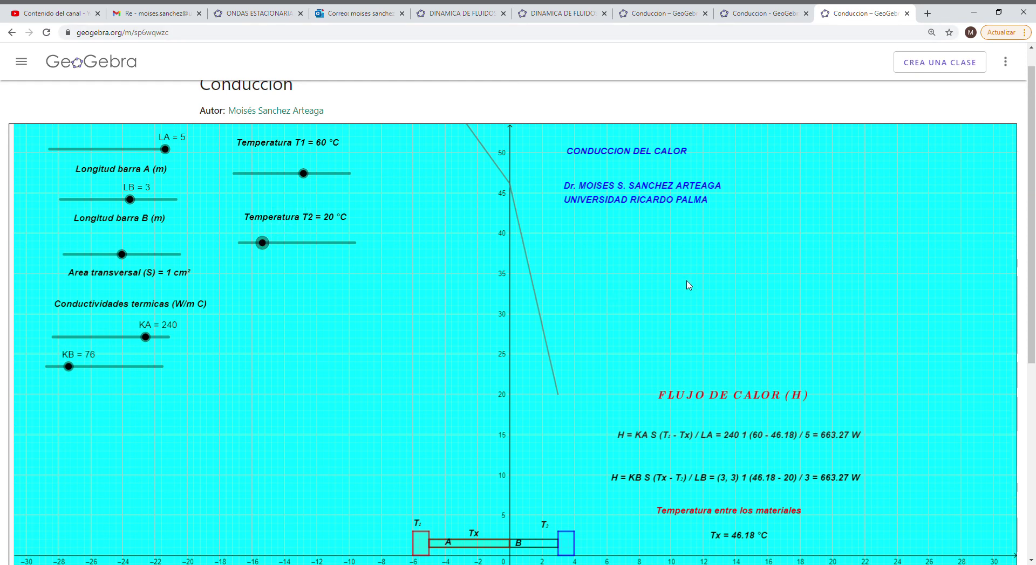
pyautogui.moveTo(689, 288); pyautogui.dragTo(705, 306)
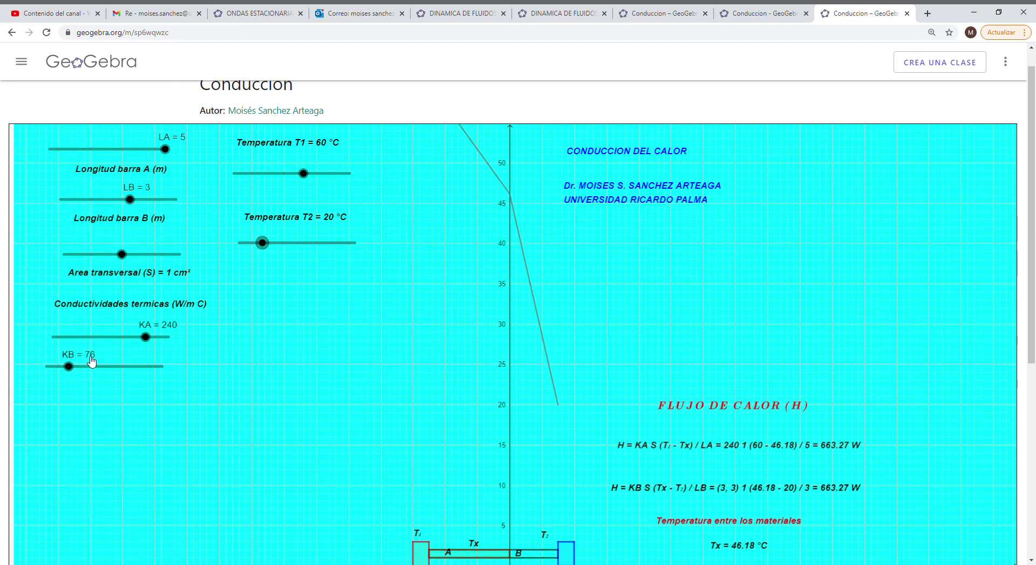
pyautogui.moveTo(671, 338); pyautogui.dragTo(681, 423)
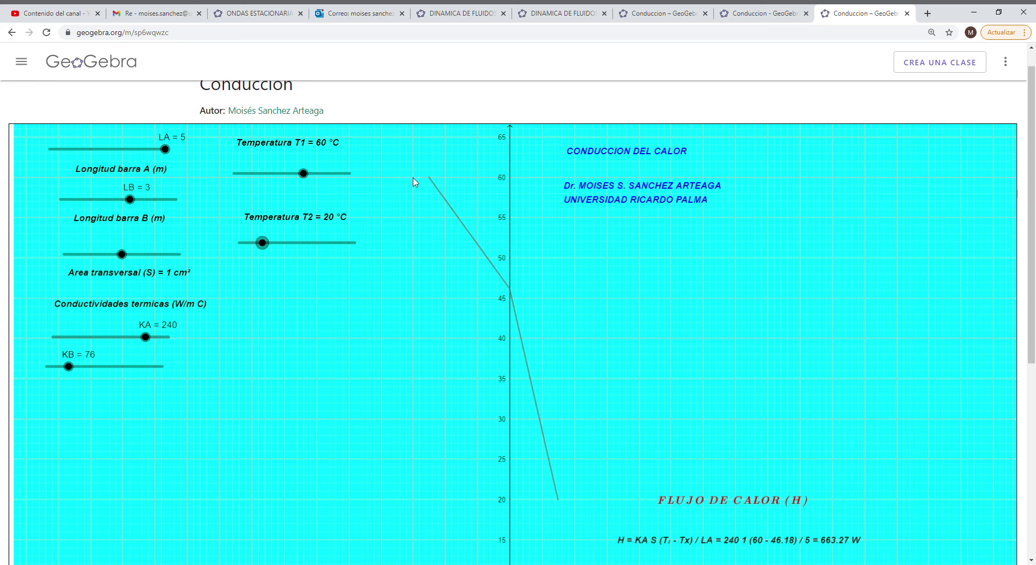
# Step: Lower bar A's thermal conductivity KA to 93, then to 86, and review the temperature profile and heat flow equations
pyautogui.click(151, 338)
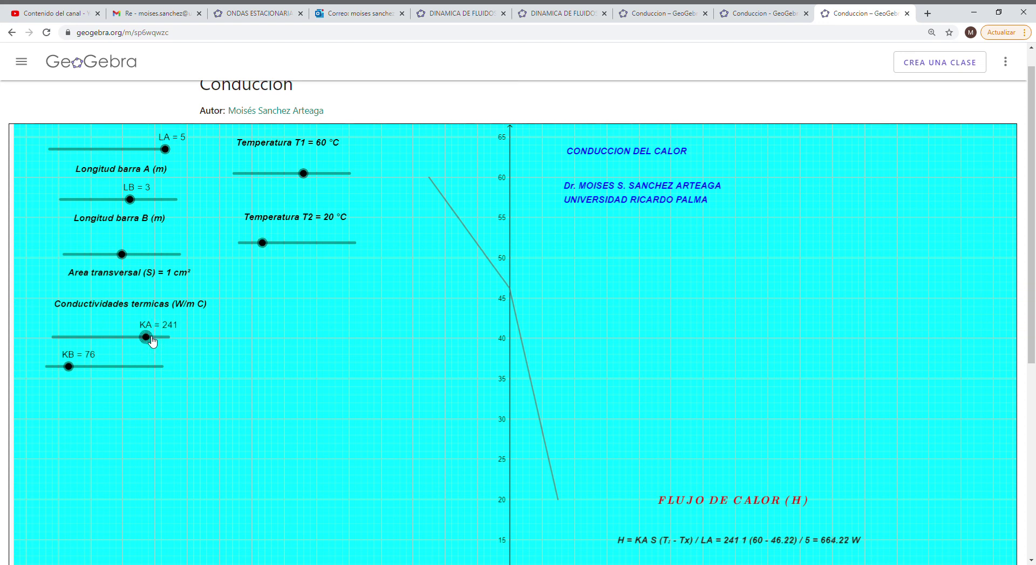
pyautogui.moveTo(153, 341); pyautogui.dragTo(89, 335)
pyautogui.moveTo(103, 334)
pyautogui.mouseDown()
pyautogui.moveTo(76, 337)
pyautogui.moveTo(88, 337)
pyautogui.mouseUp()
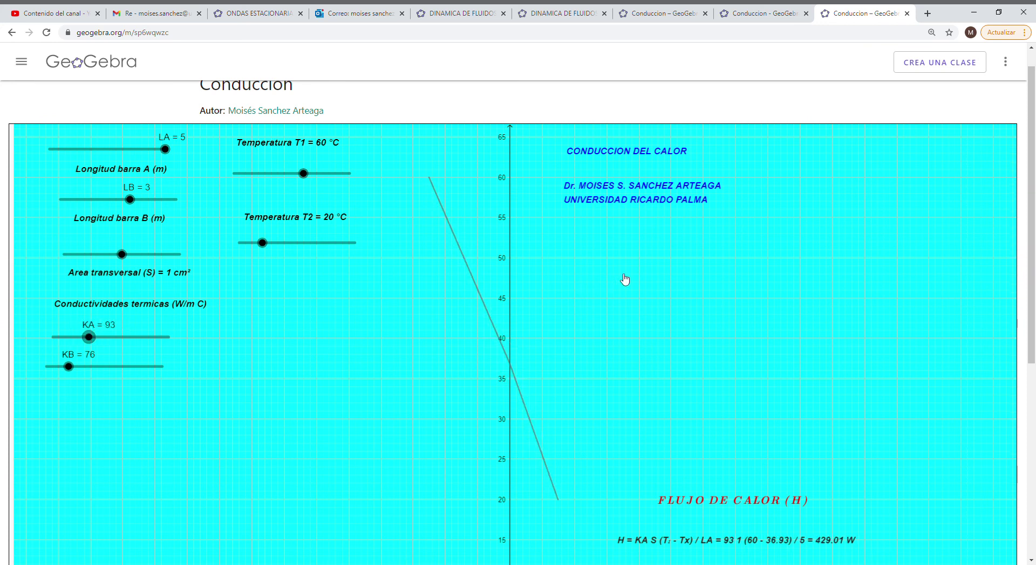
pyautogui.moveTo(625, 279); pyautogui.dragTo(622, 231)
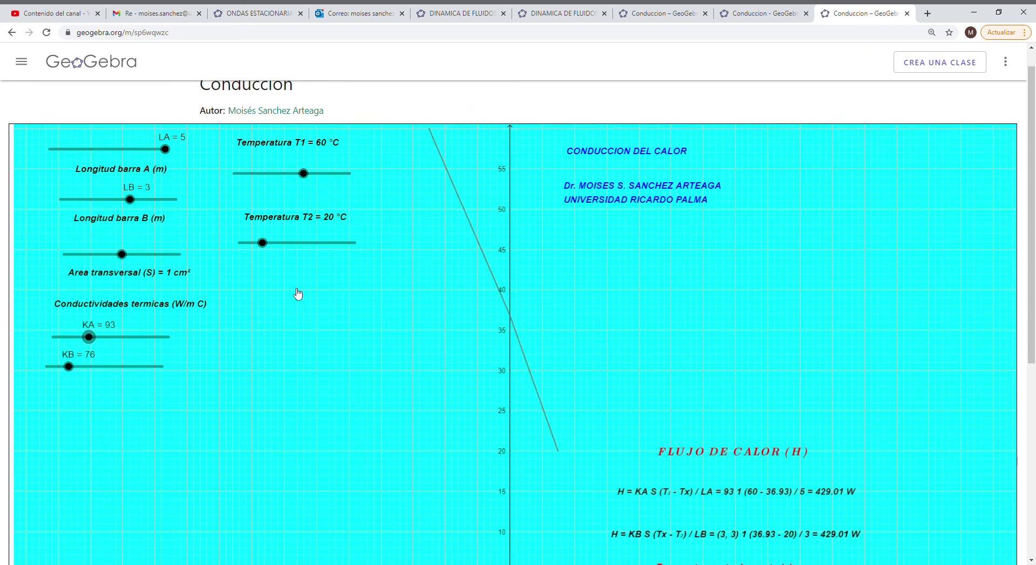
pyautogui.moveTo(298, 294); pyautogui.dragTo(300, 277)
pyautogui.moveTo(231, 328); pyautogui.dragTo(250, 240)
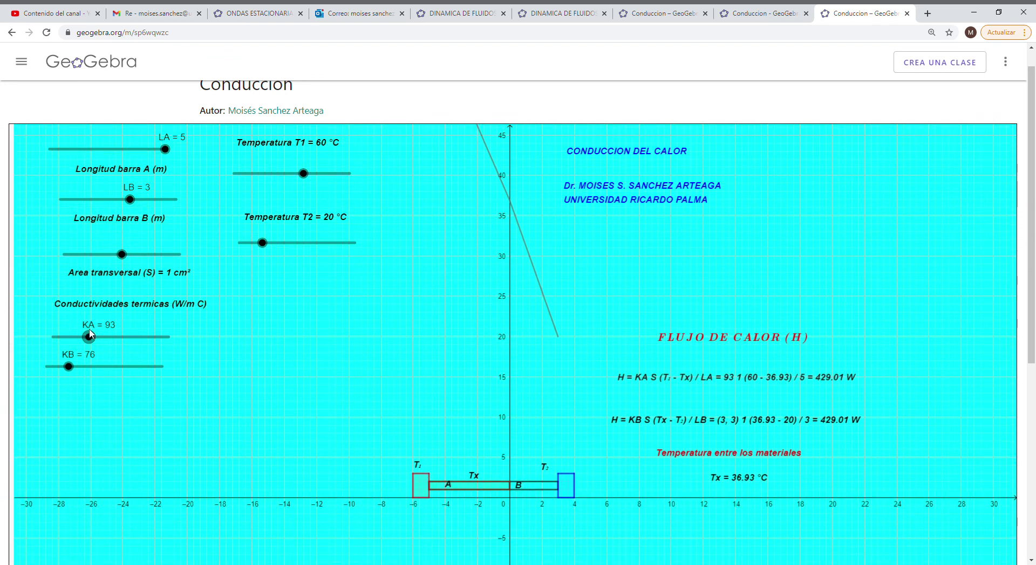
pyautogui.moveTo(90, 340)
pyautogui.mouseDown()
pyautogui.moveTo(168, 338)
pyautogui.moveTo(90, 338)
pyautogui.mouseUp()
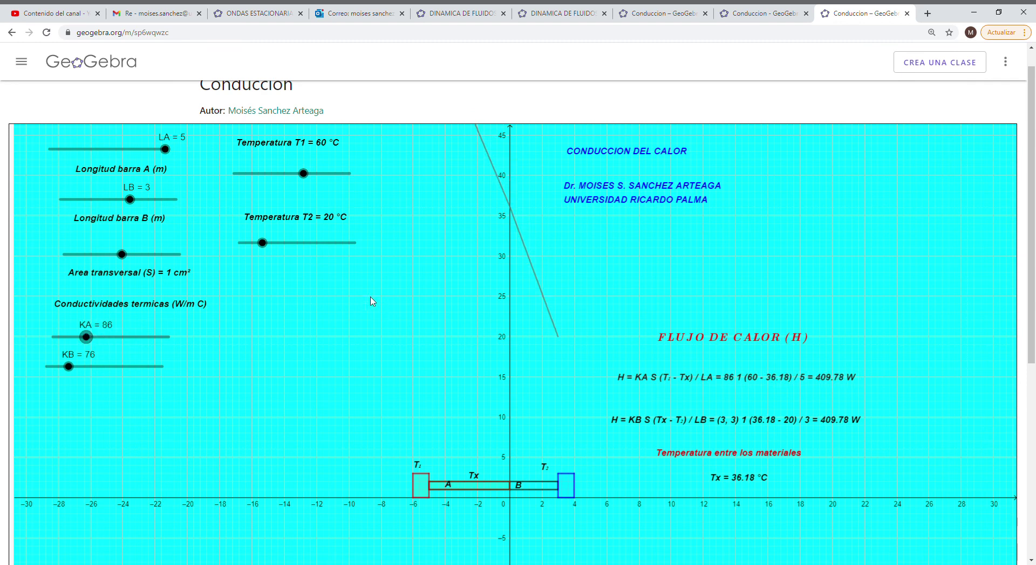
pyautogui.moveTo(587, 248); pyautogui.dragTo(602, 284)
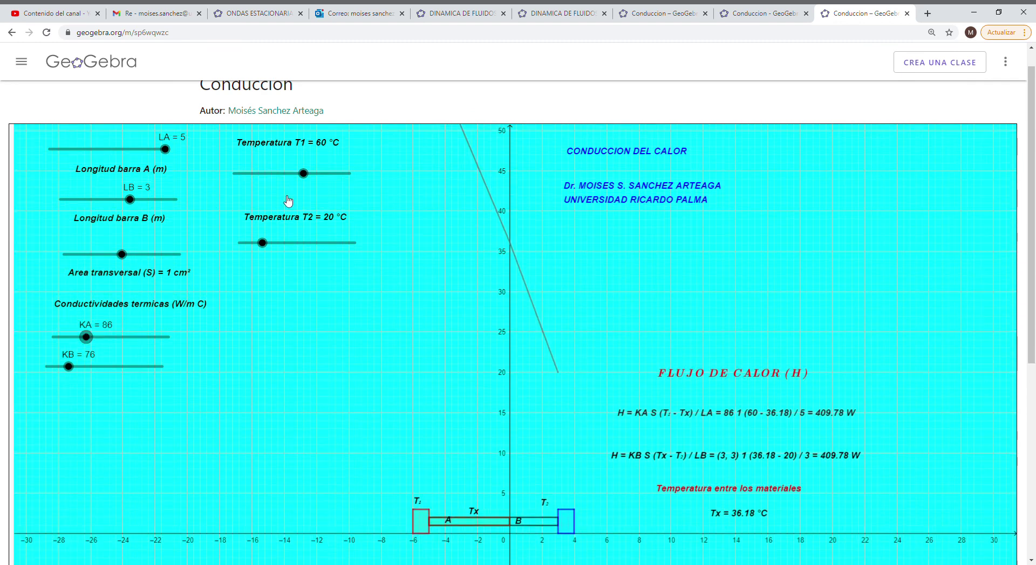
pyautogui.moveTo(714, 309); pyautogui.dragTo(717, 281)
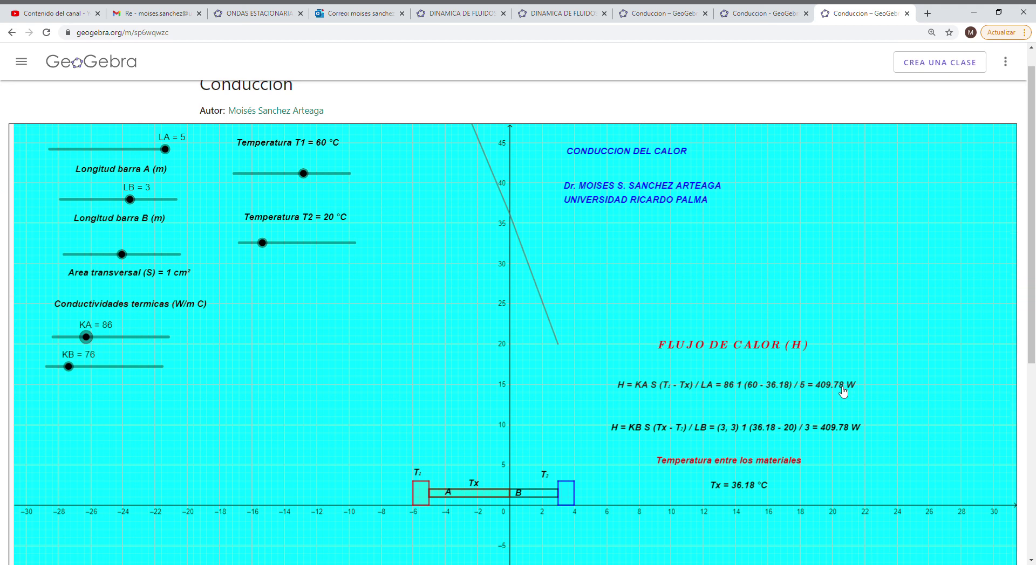
pyautogui.moveTo(727, 309); pyautogui.dragTo(724, 281)
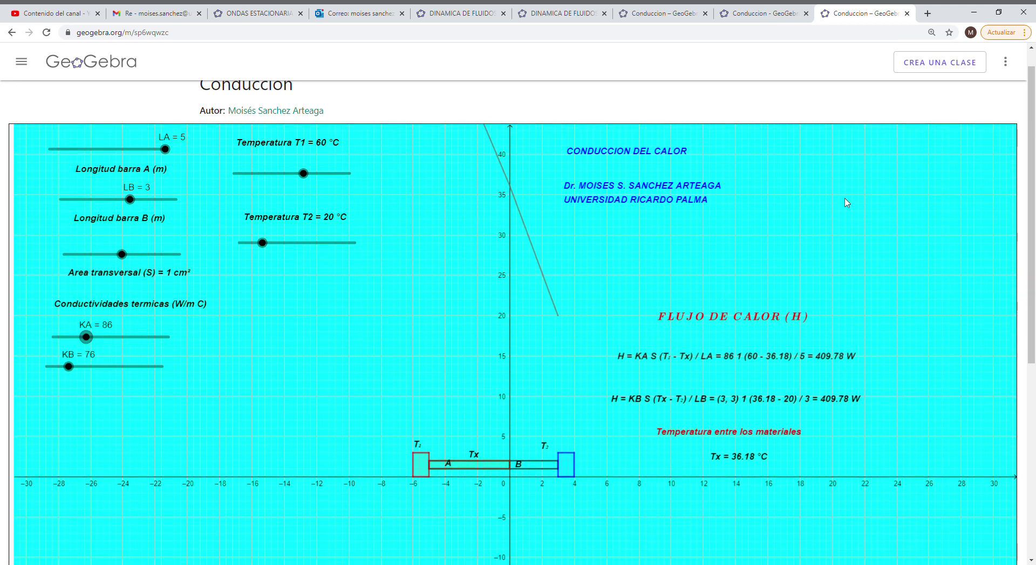